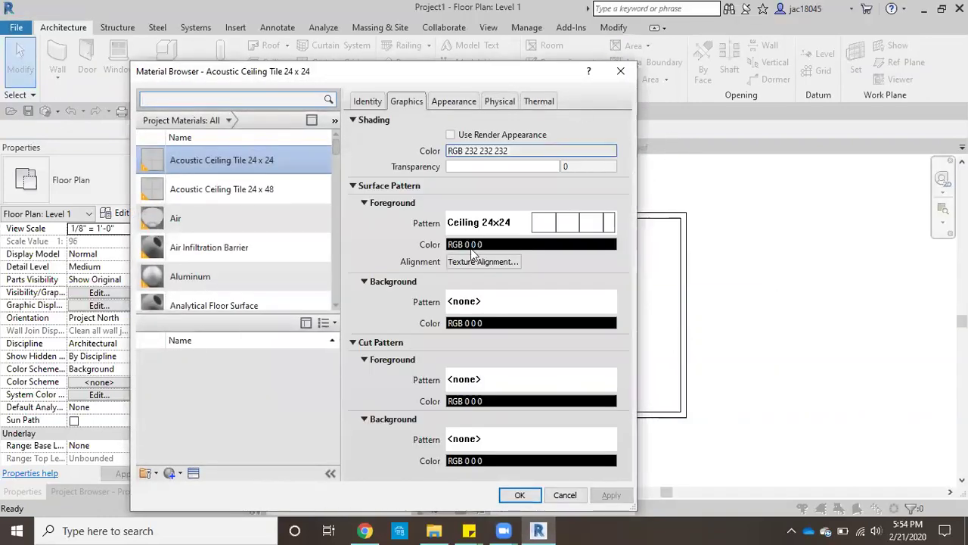
Close the Material Browser and confirm in Keyboard Shortcuts that Materials uses MT, without changing anything
click(620, 71)
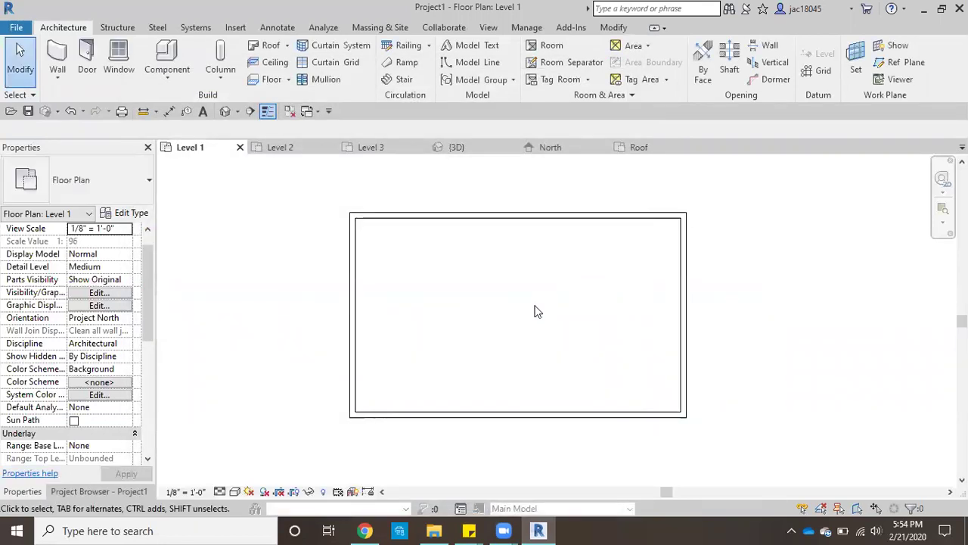
key(k)
key(s)
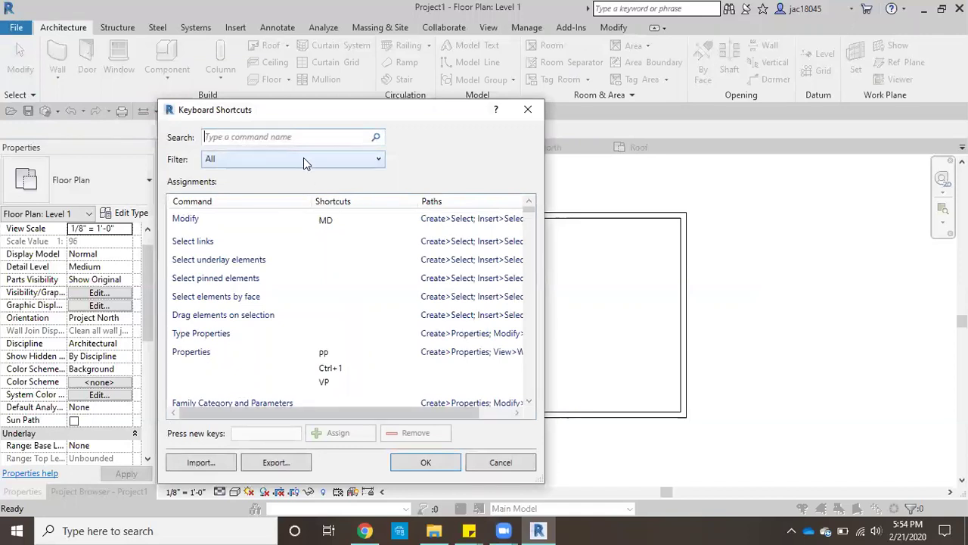
text(mat)
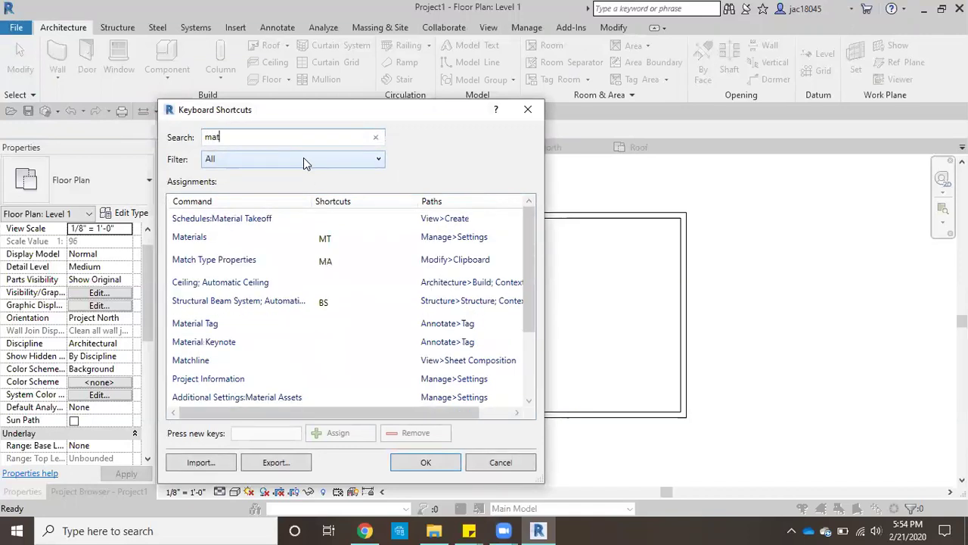
click(237, 241)
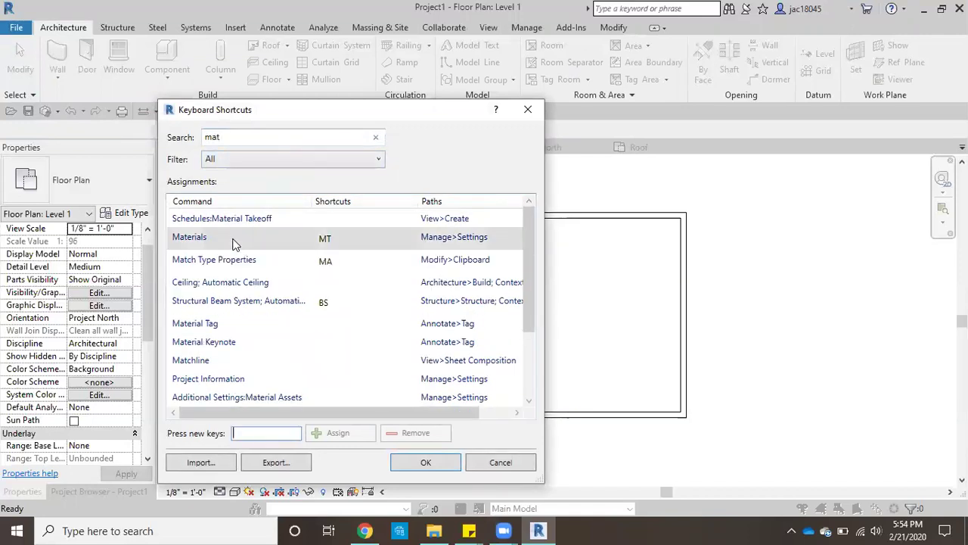
click(325, 248)
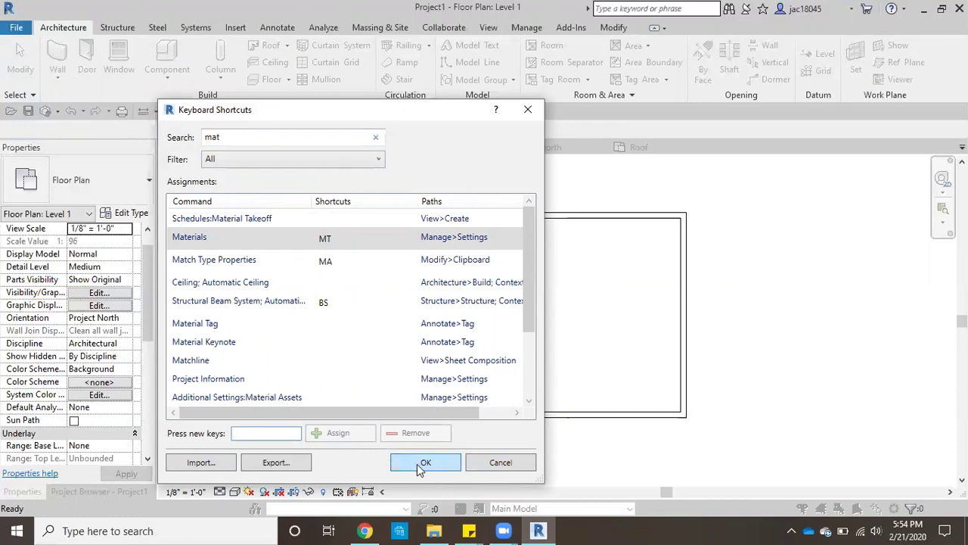
click(517, 466)
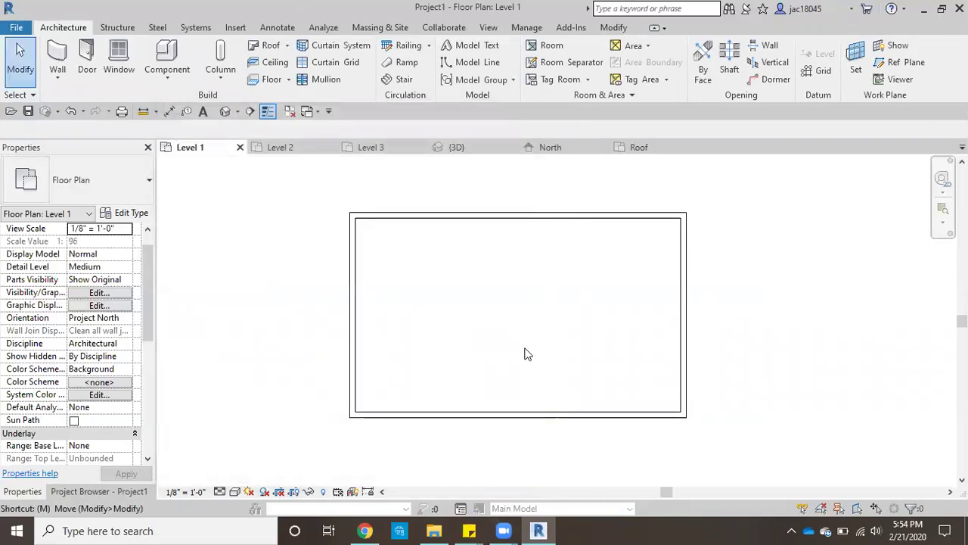
Reopen the Material Browser with MT and scroll through the project materials list
key(m)
key(a)
key(t)
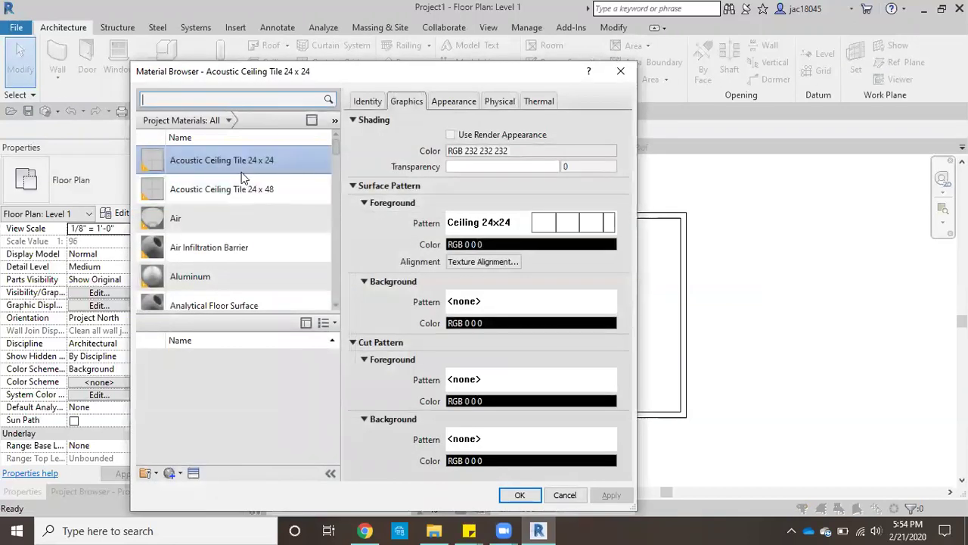
scroll(242, 177, down, 8)
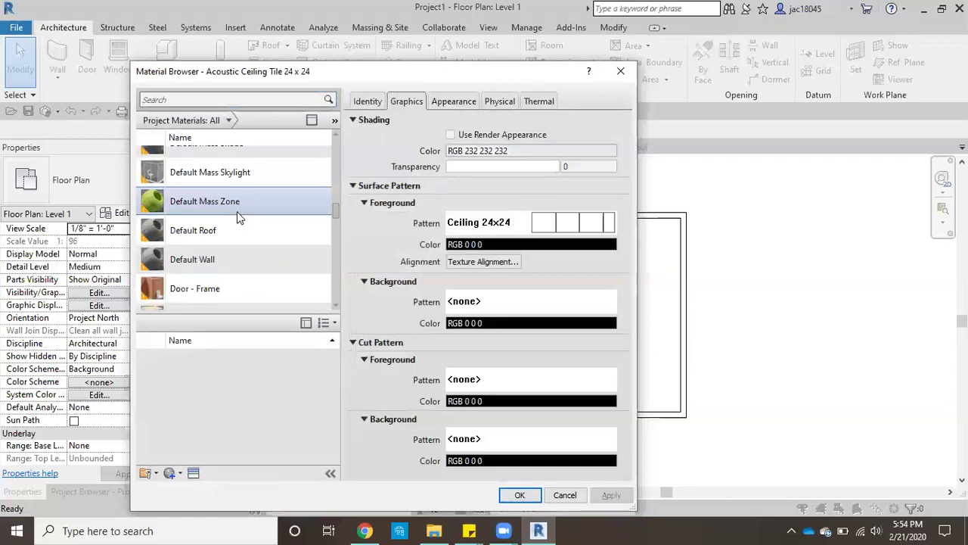
scroll(238, 215, down, 5)
scroll(258, 234, down, 1)
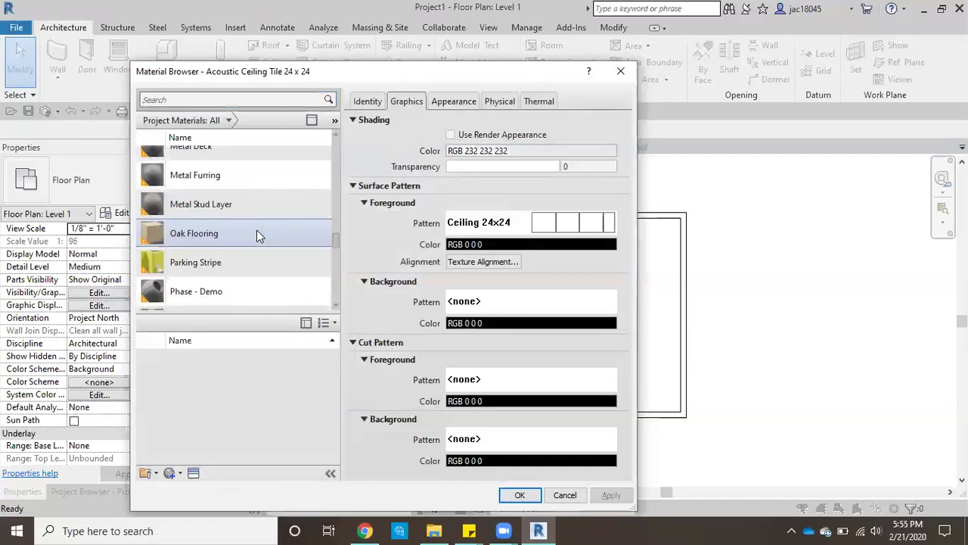
scroll(256, 235, down, 6)
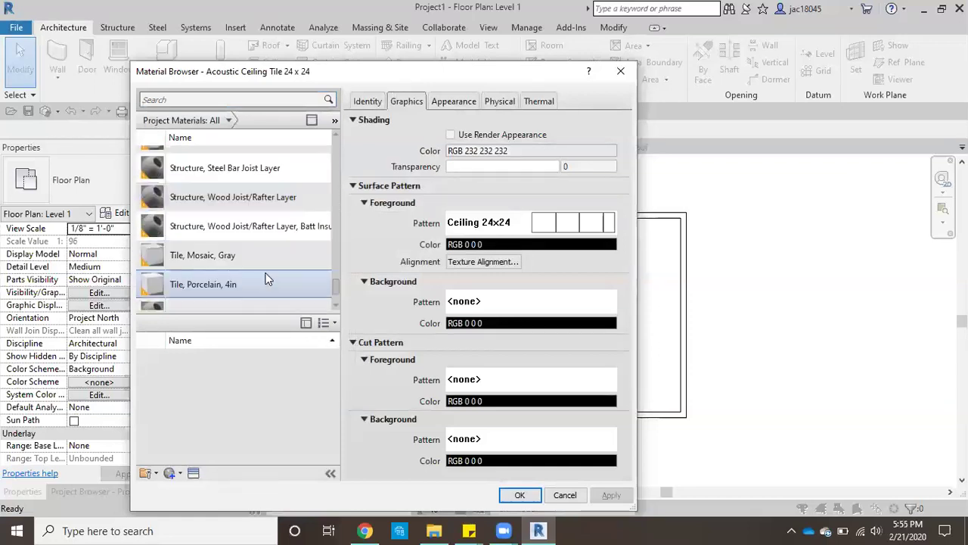
scroll(266, 277, down, 1)
scroll(271, 299, up, 5)
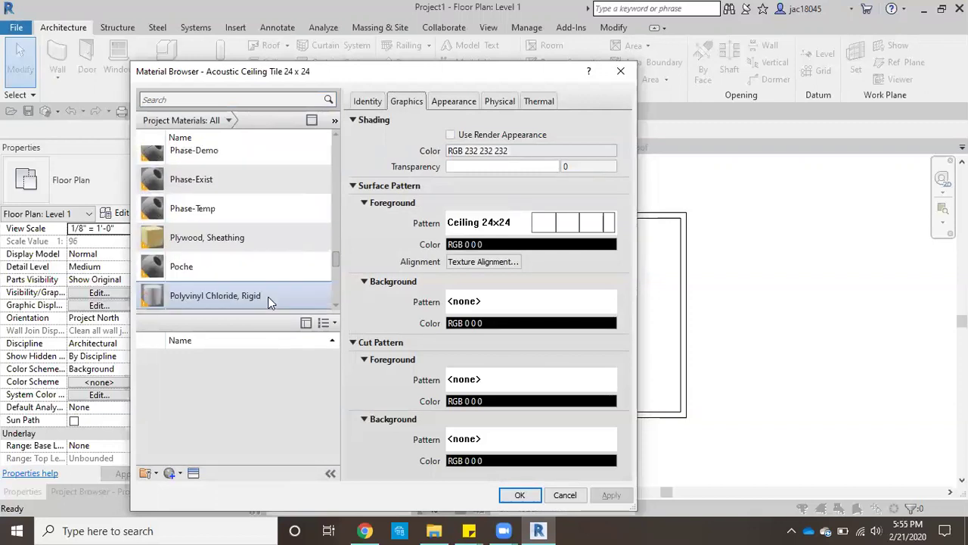
scroll(268, 297, up, 10)
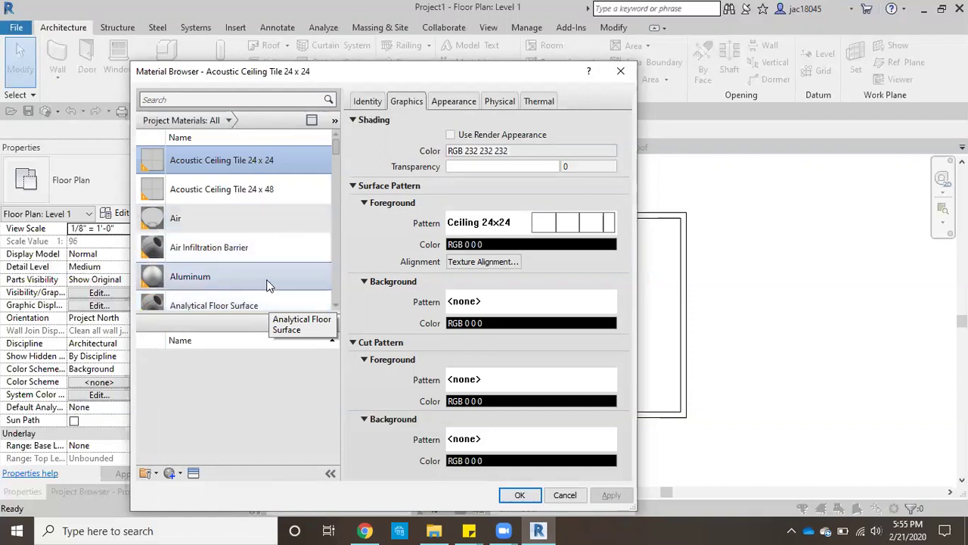
scroll(265, 291, down, 1)
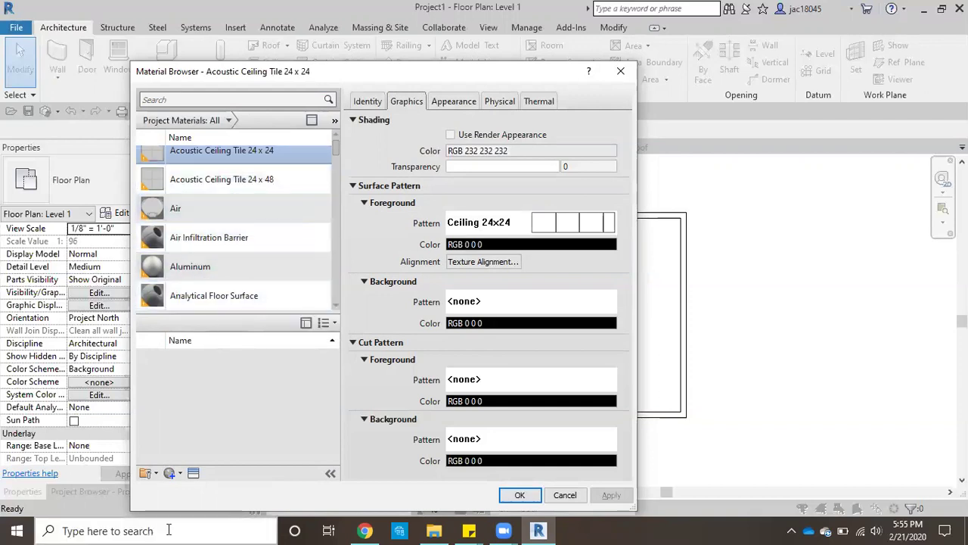
Create a new material and rename it 'A- Black Shingles'
click(171, 474)
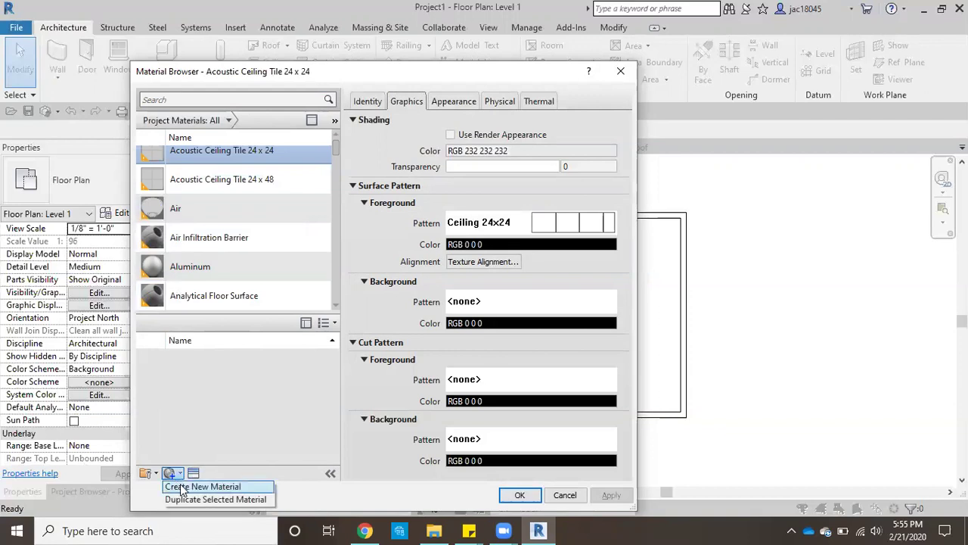
click(182, 488)
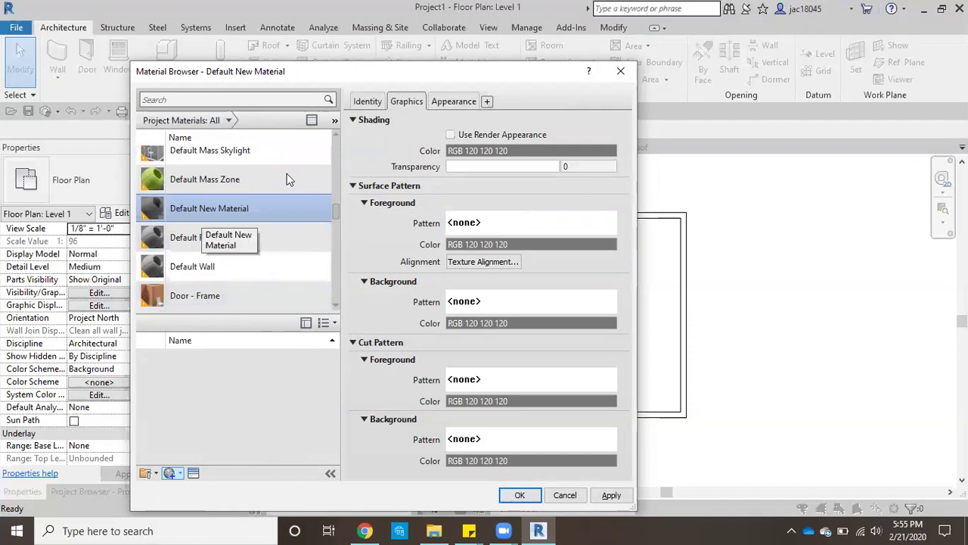
right_click(217, 211)
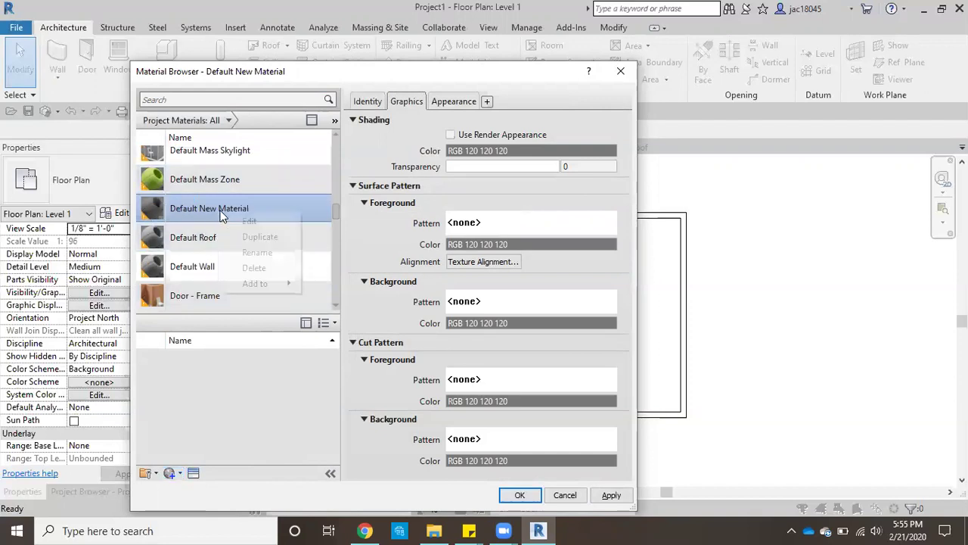
click(265, 255)
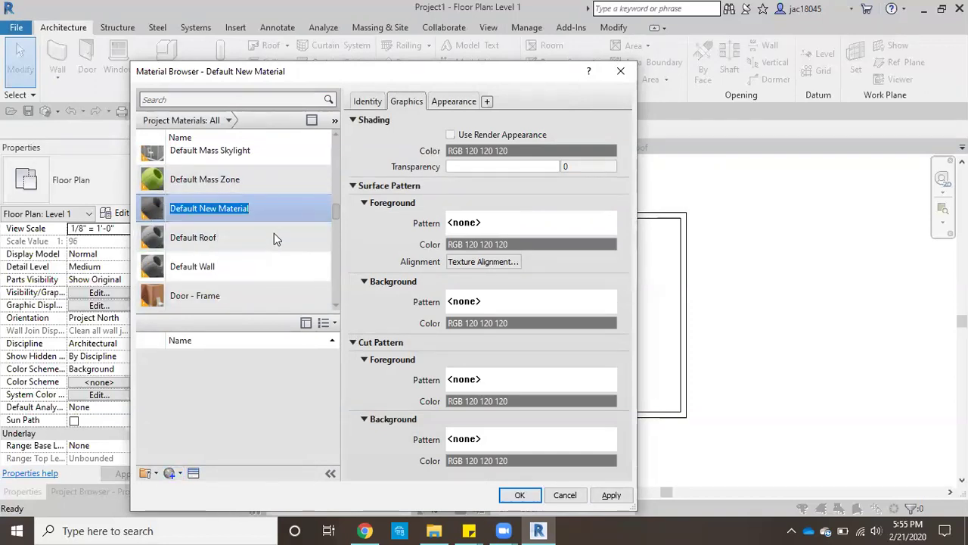
text(A- Blac)
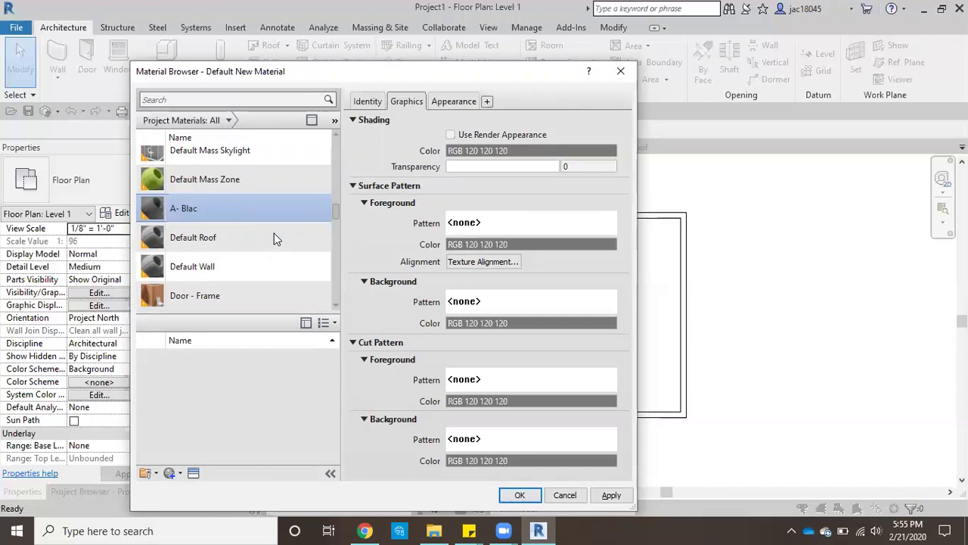
text(k Shingles)
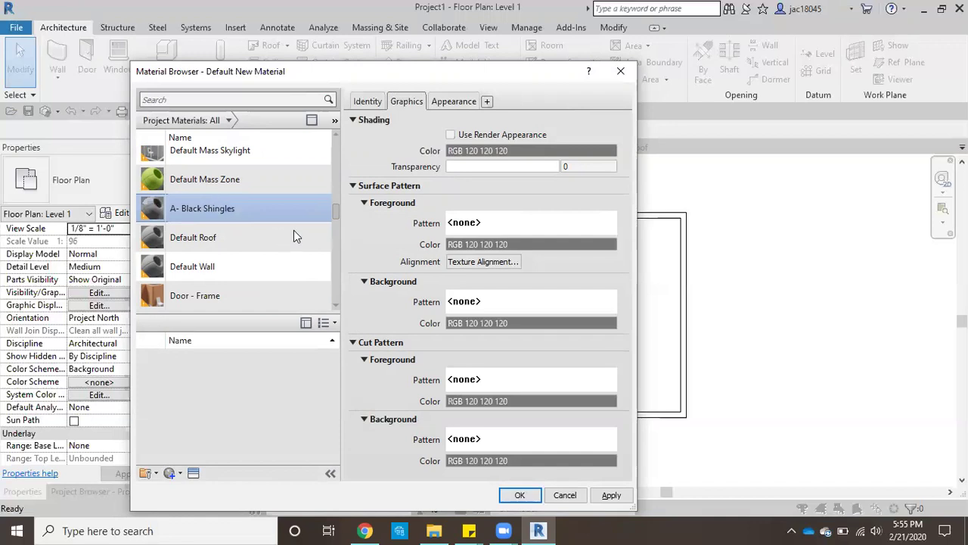
key(Return)
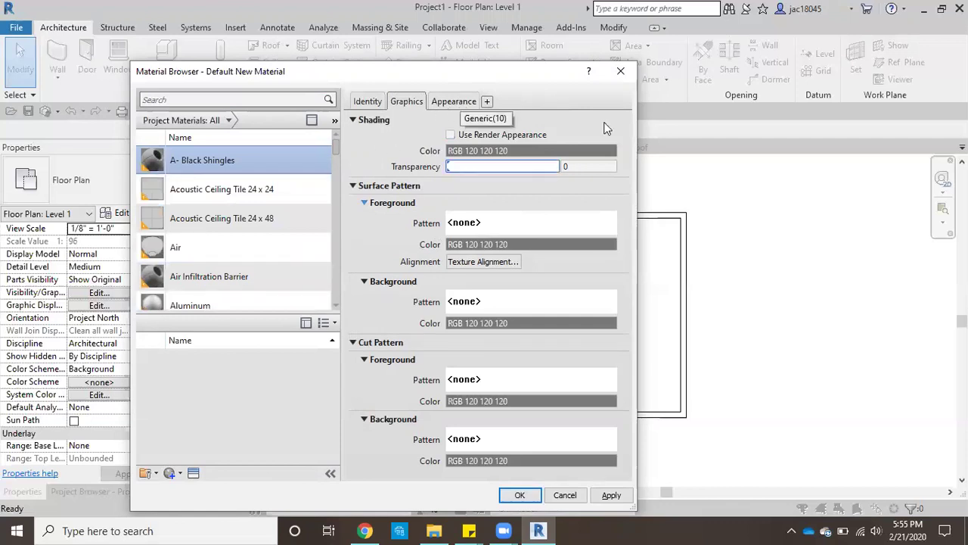
Load the 61_Camelot asphalt shingle image from OneDrive > BIM II > Housing Competition > Materials as the appearance texture
click(454, 102)
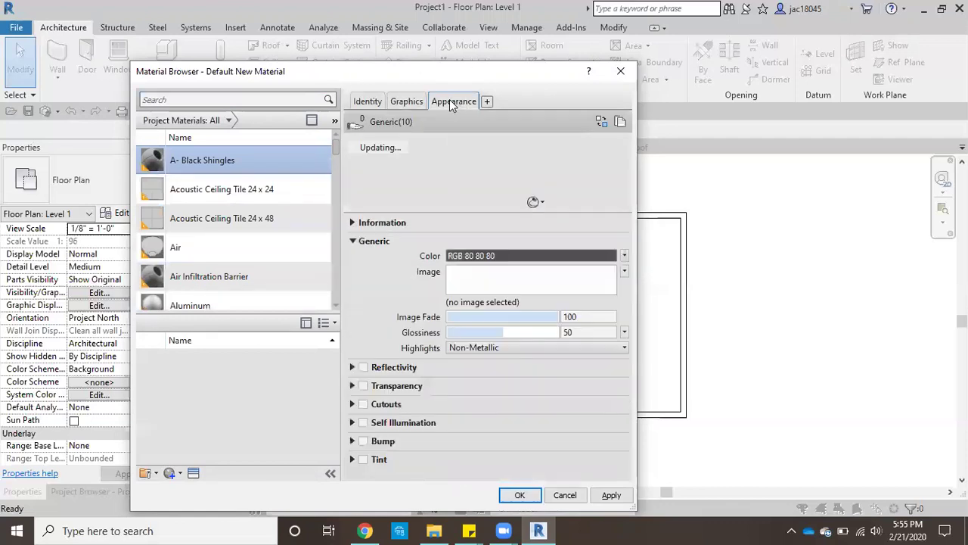
click(472, 287)
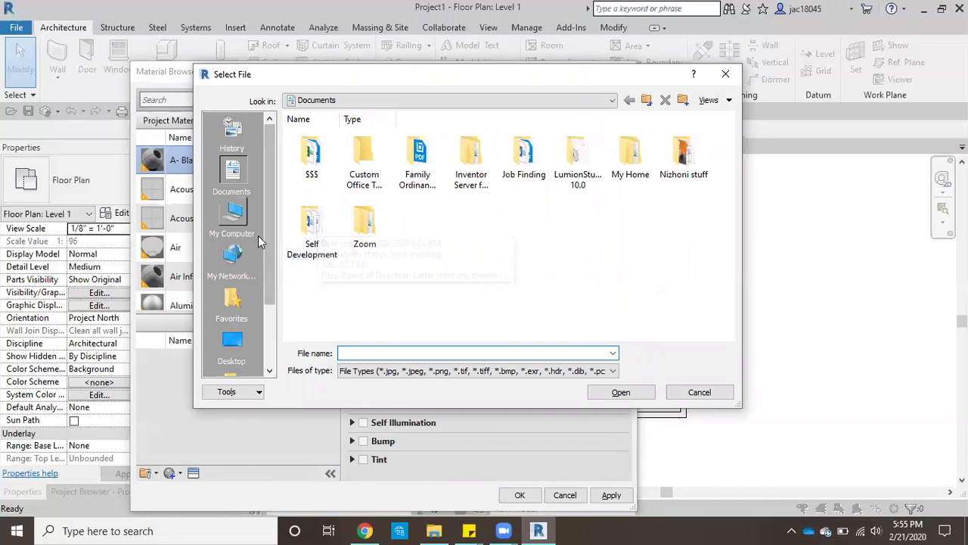
click(232, 356)
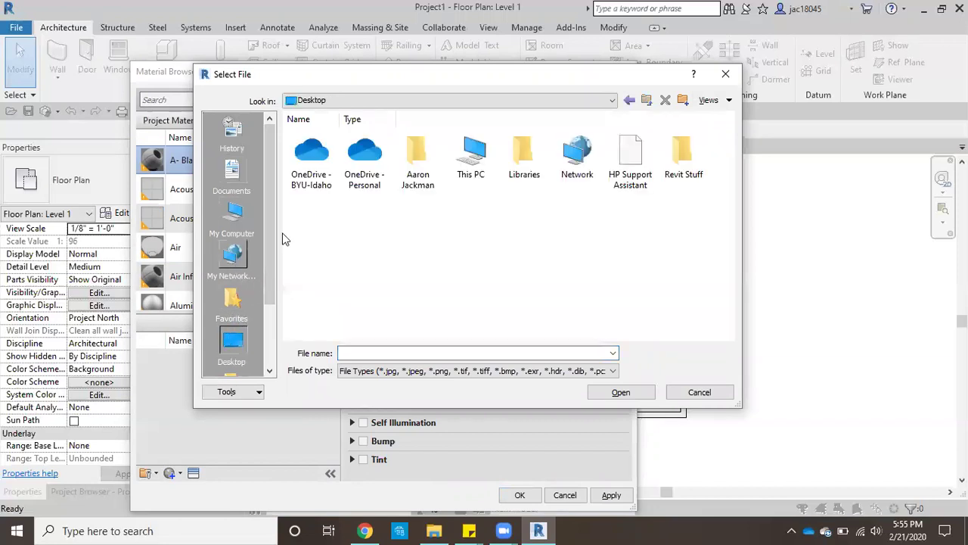
double_click(317, 168)
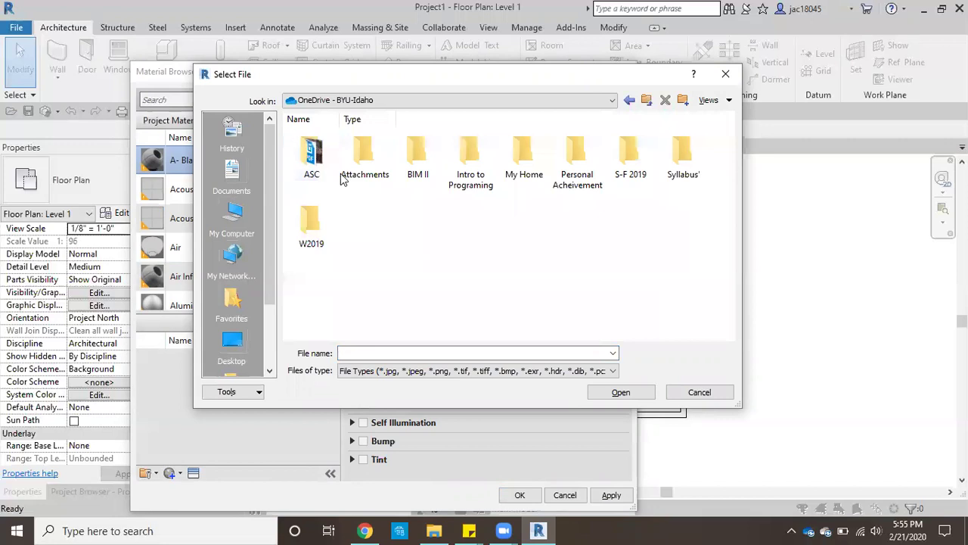
double_click(412, 162)
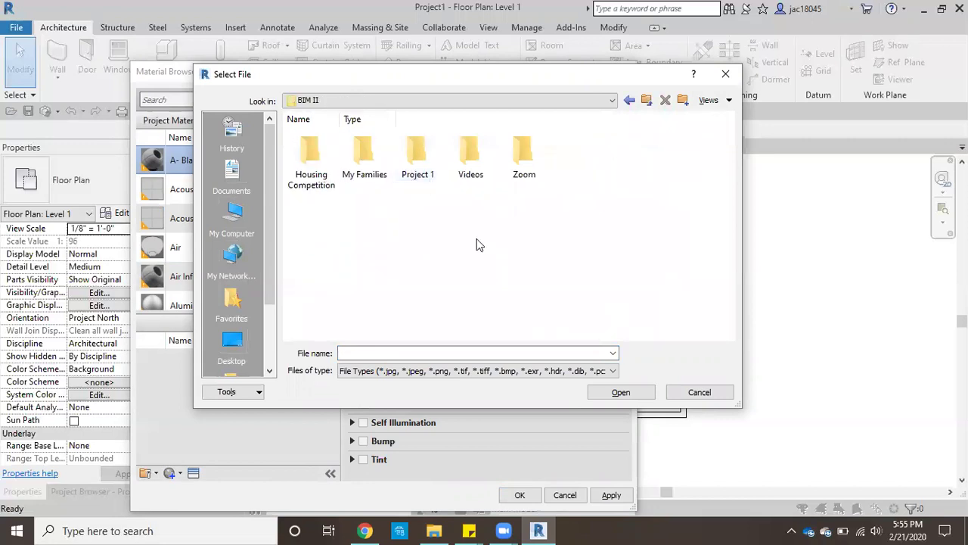
click(320, 171)
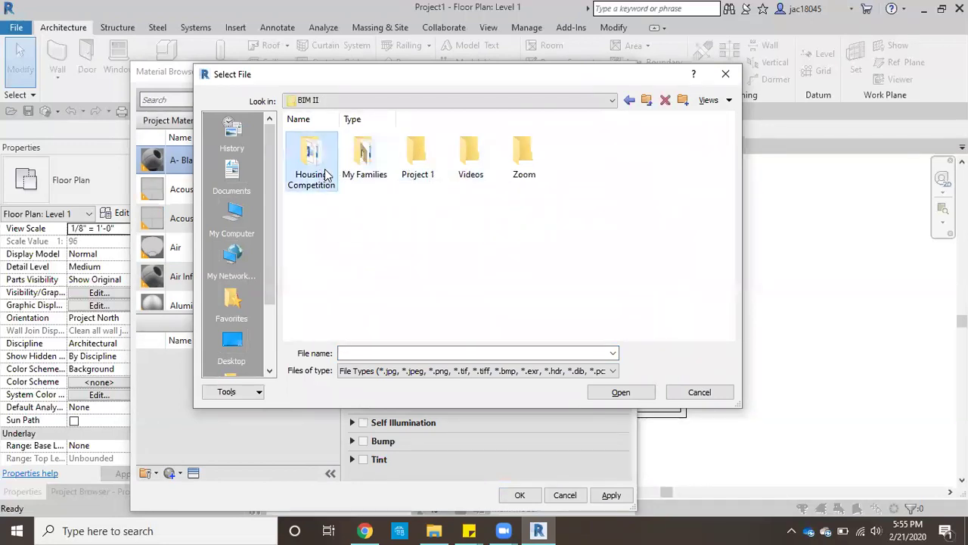
click(765, 490)
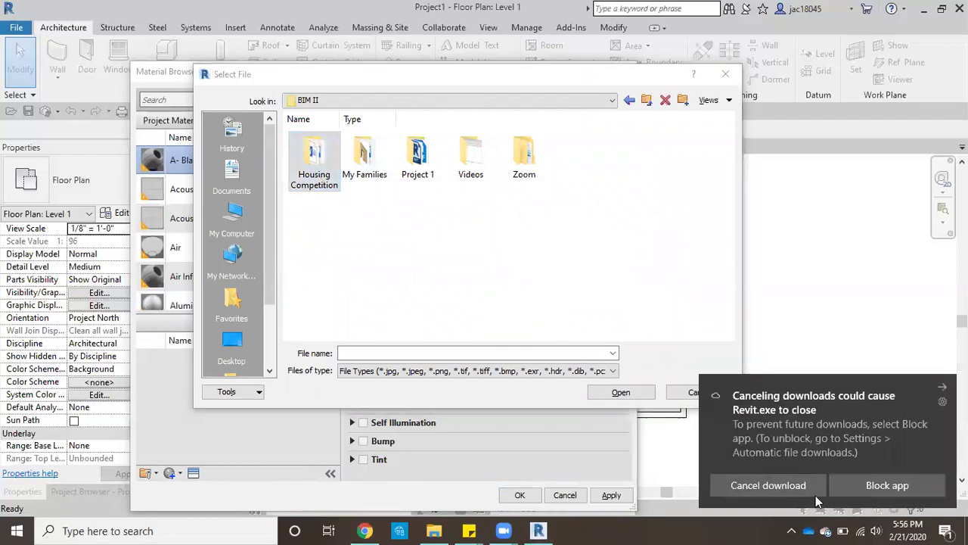
click(787, 483)
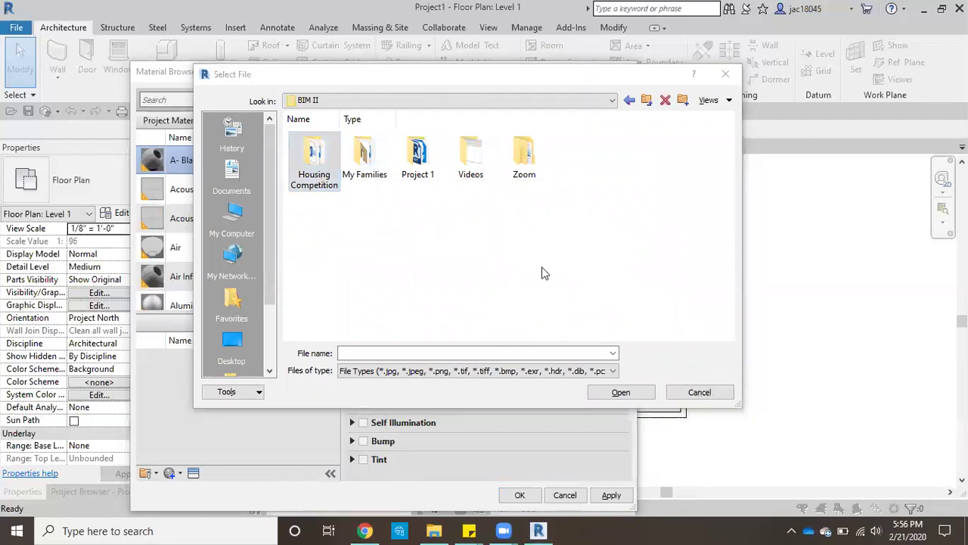
double_click(320, 168)
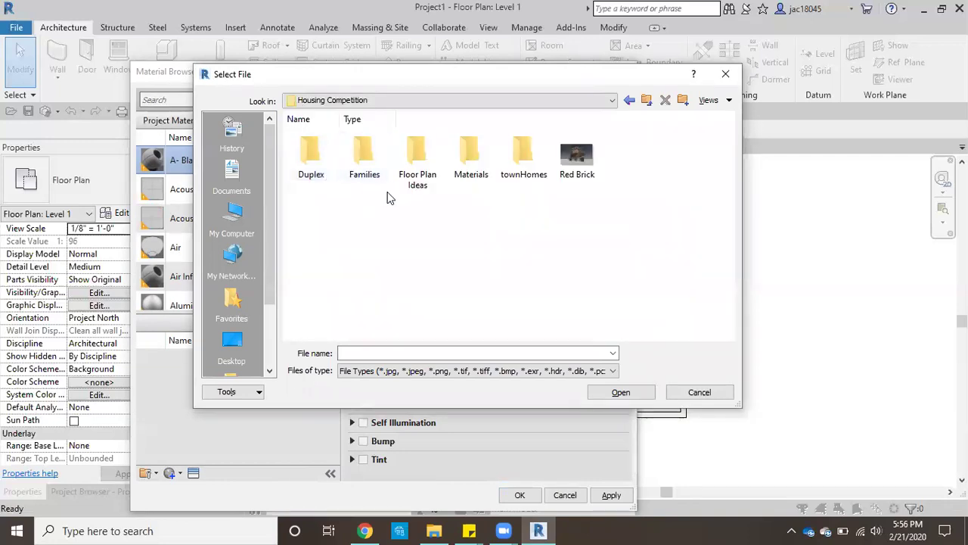
double_click(473, 159)
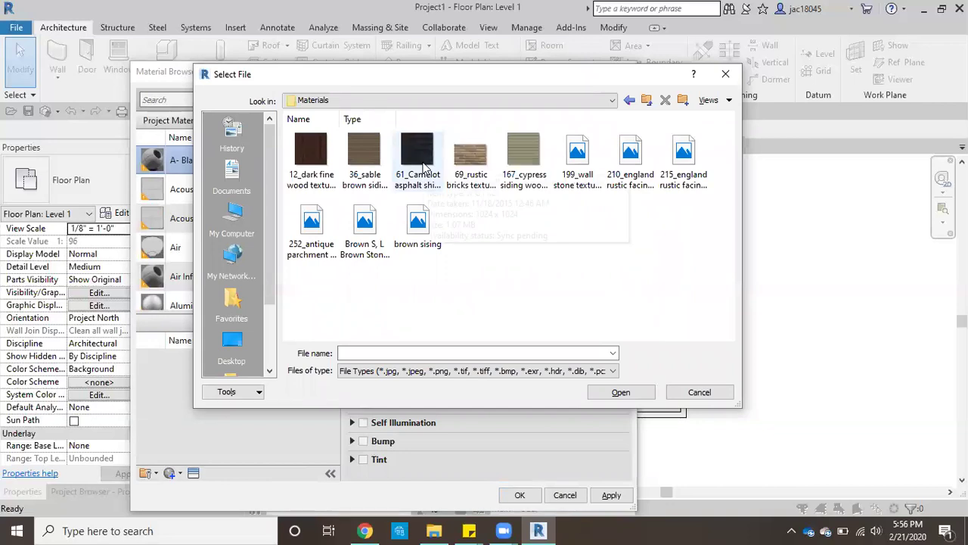
click(425, 168)
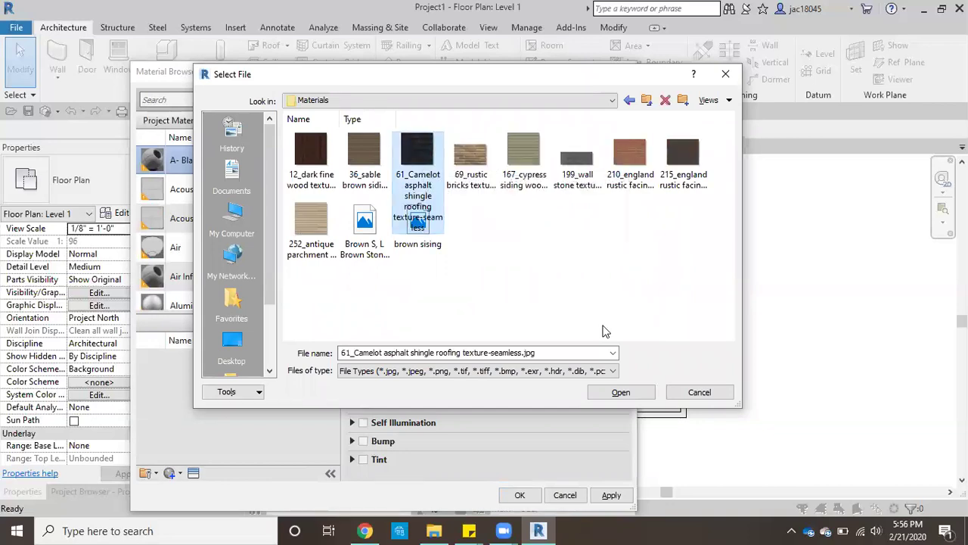
click(637, 398)
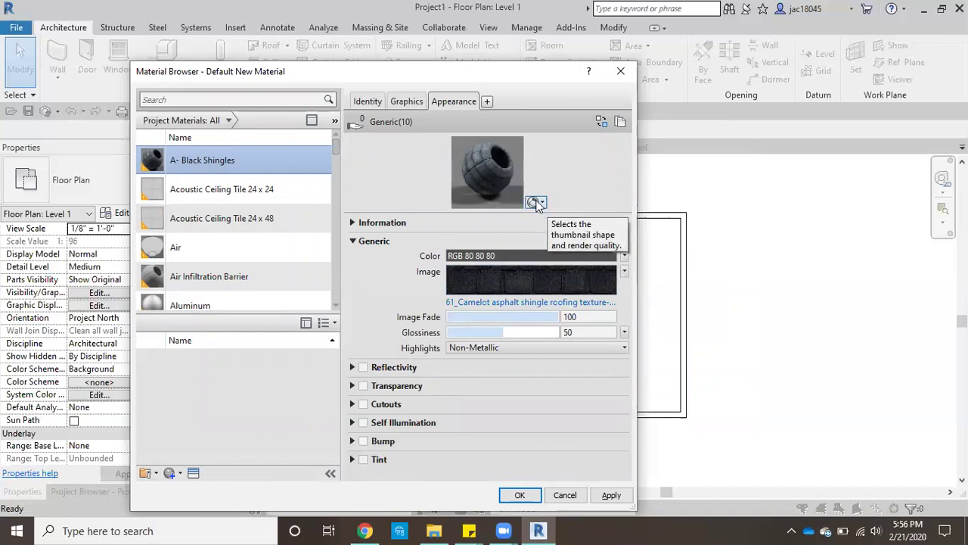
Change the appearance preview scene to Canvas so the shingle texture shows as a flat square
click(540, 203)
mouse_move(531, 217)
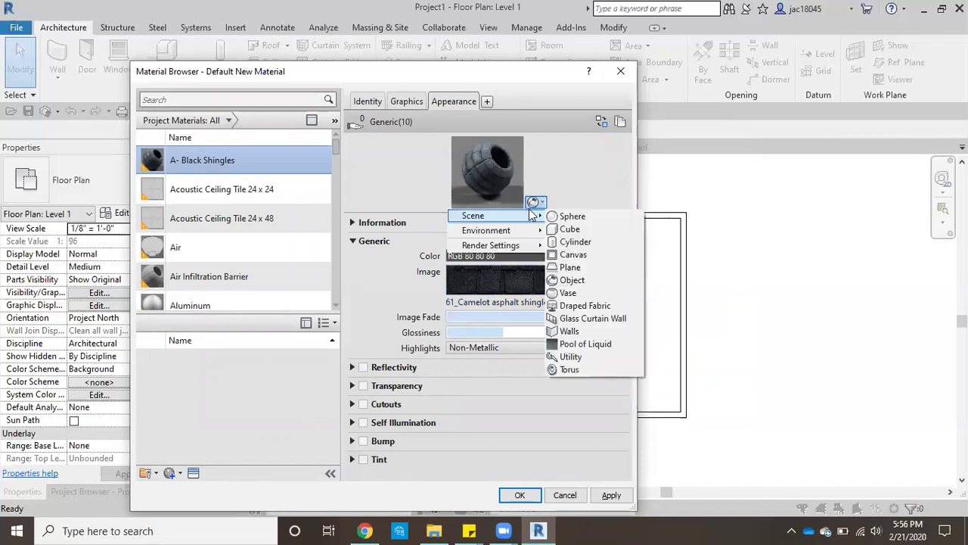
click(572, 255)
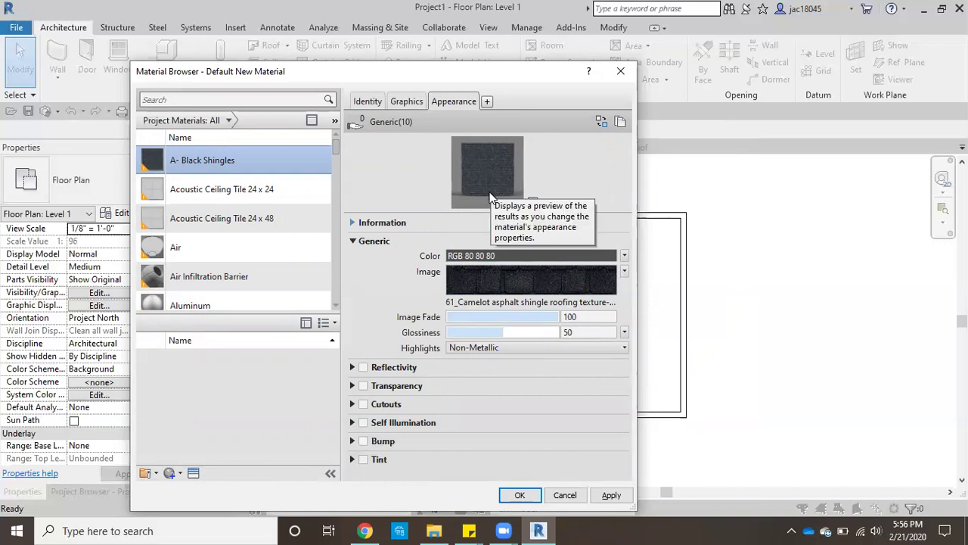
mouse_move(497, 283)
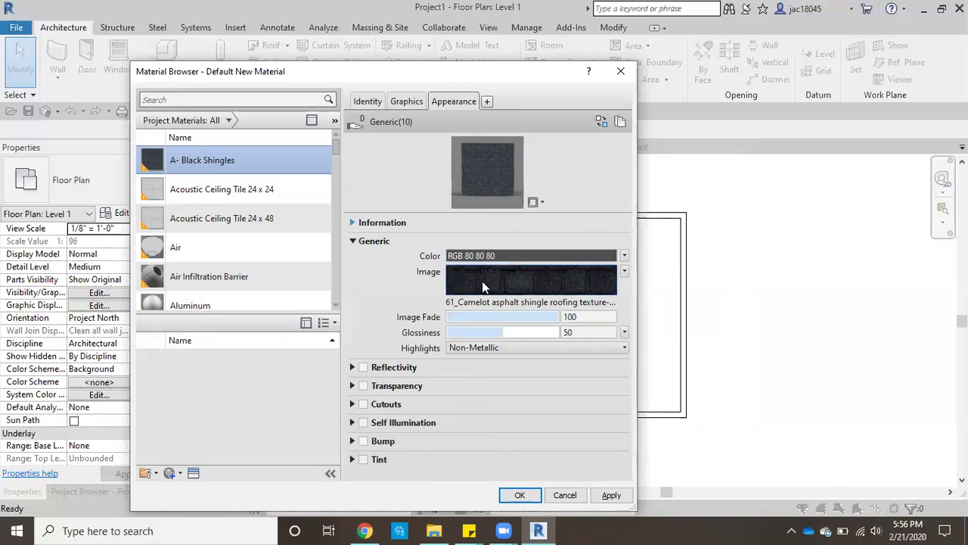
In the Texture Editor, set the shingle image's sample width to 36 (3'-0")
click(484, 281)
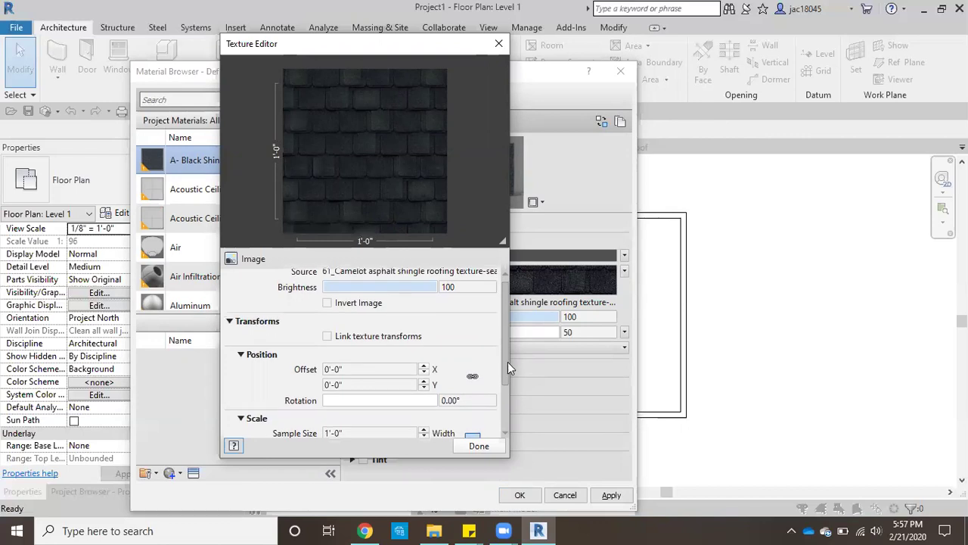
drag(507, 361, 505, 390)
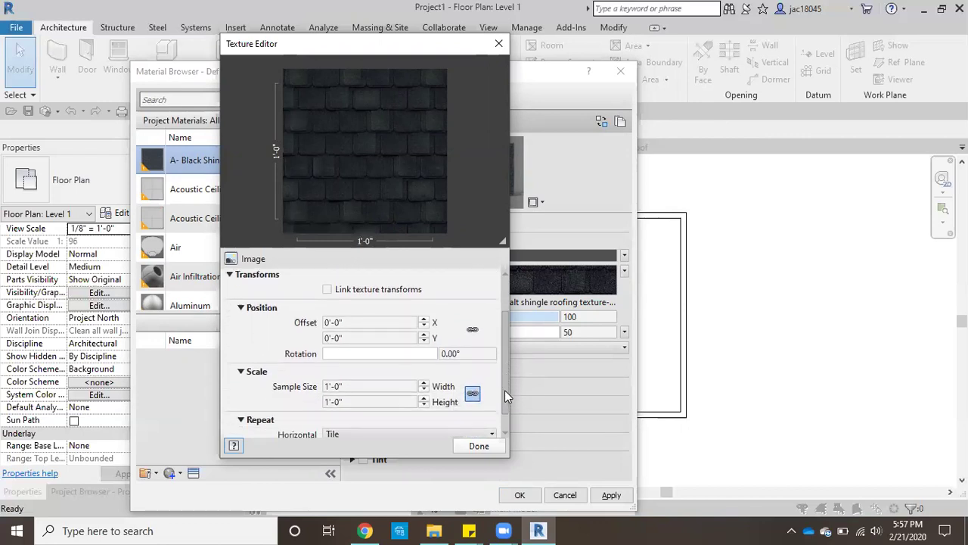
double_click(401, 387)
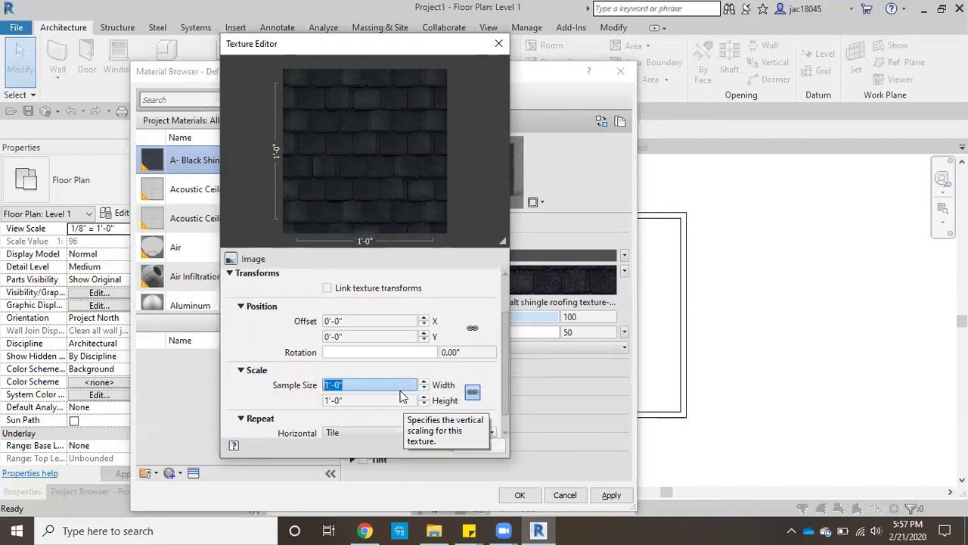
text(36)
key(Return)
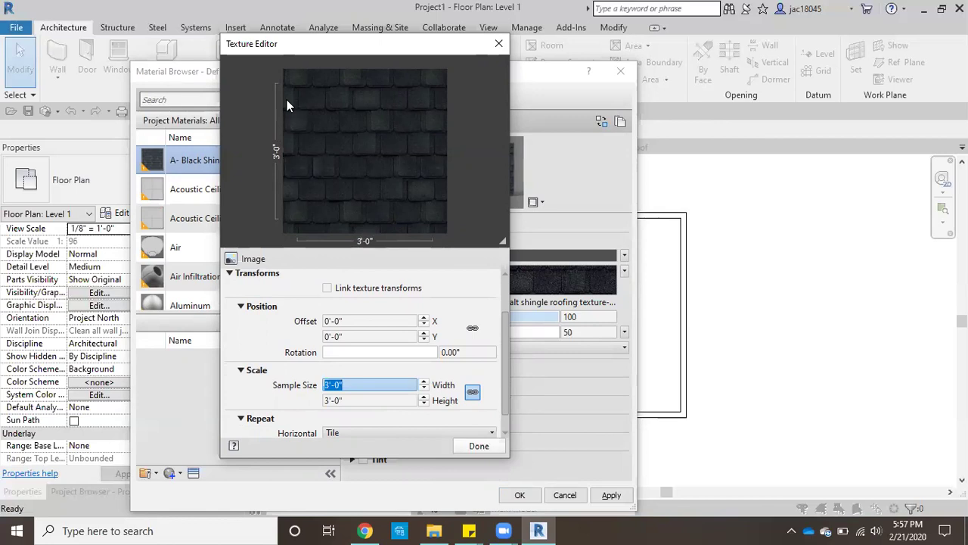
click(446, 370)
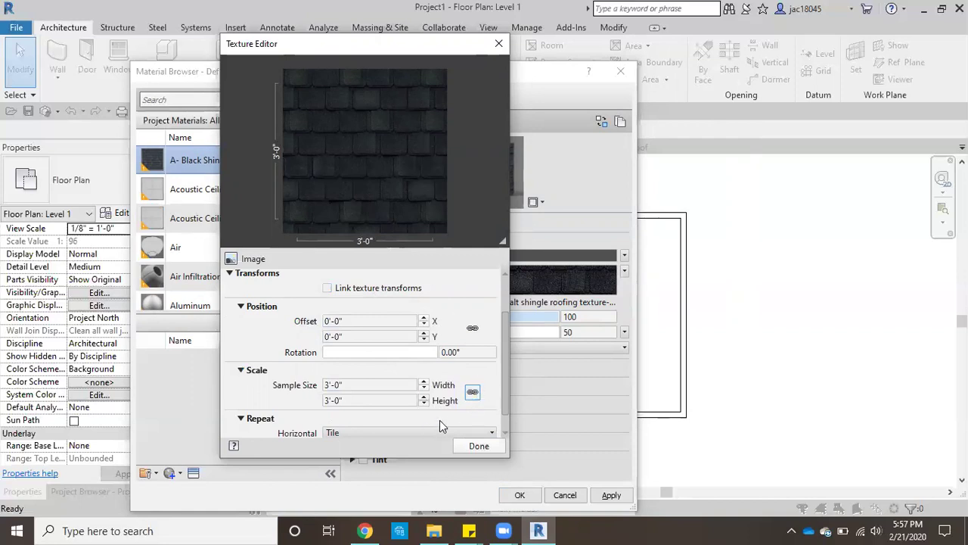
click(334, 401)
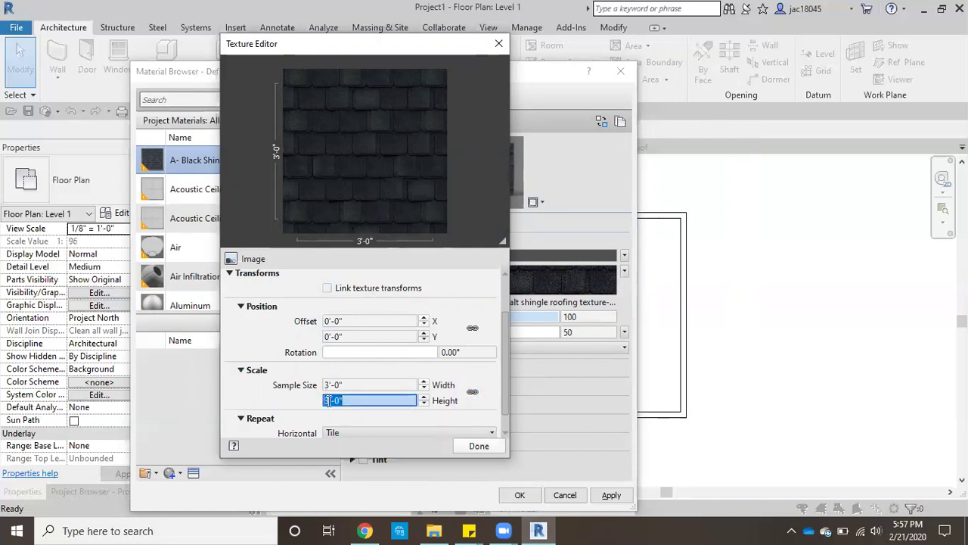
text(4'-0")
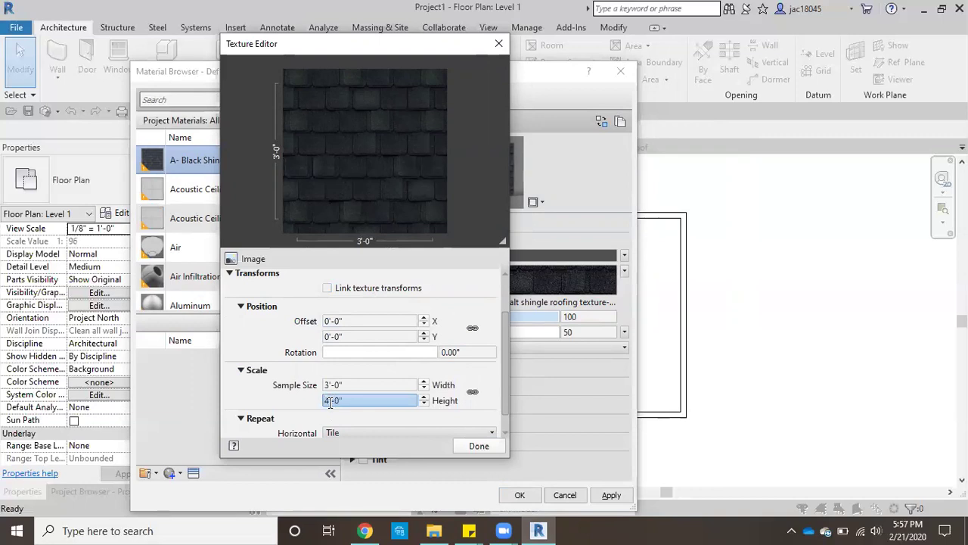
key(Return)
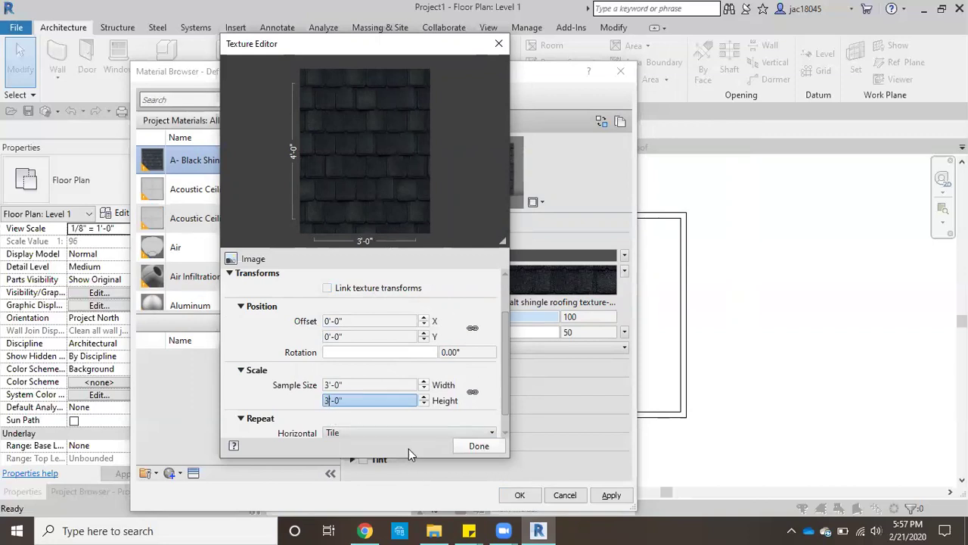
click(472, 392)
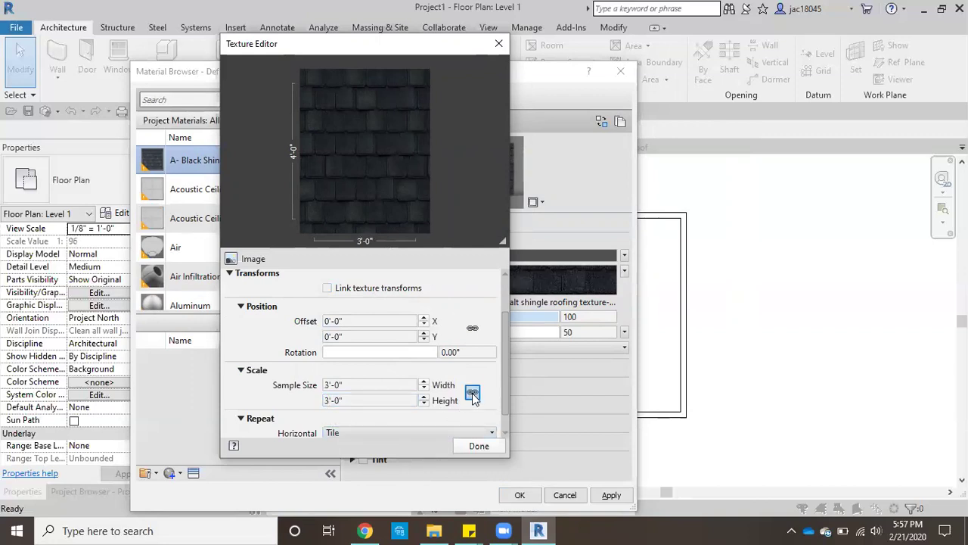
Close the Texture Editor, then apply and save the A- Black Shingles material
click(477, 447)
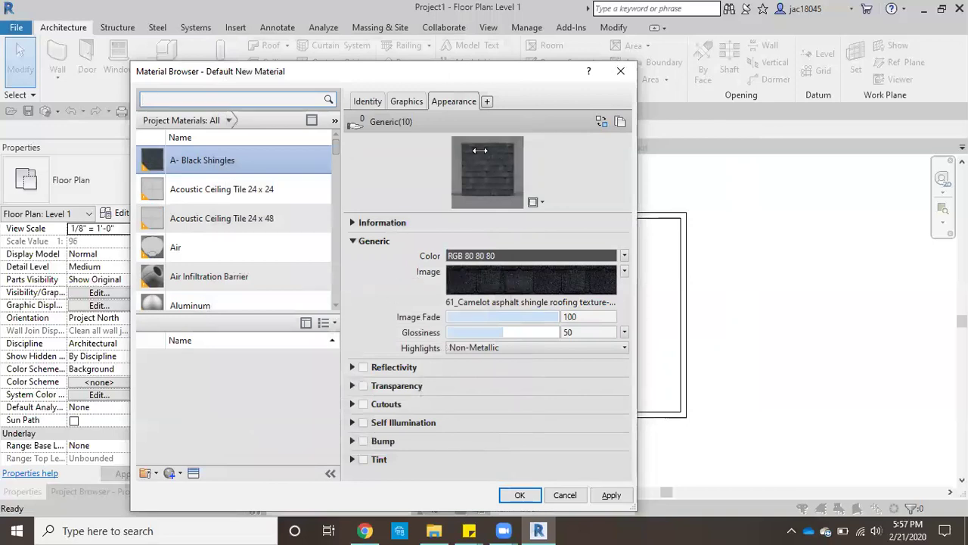
click(602, 496)
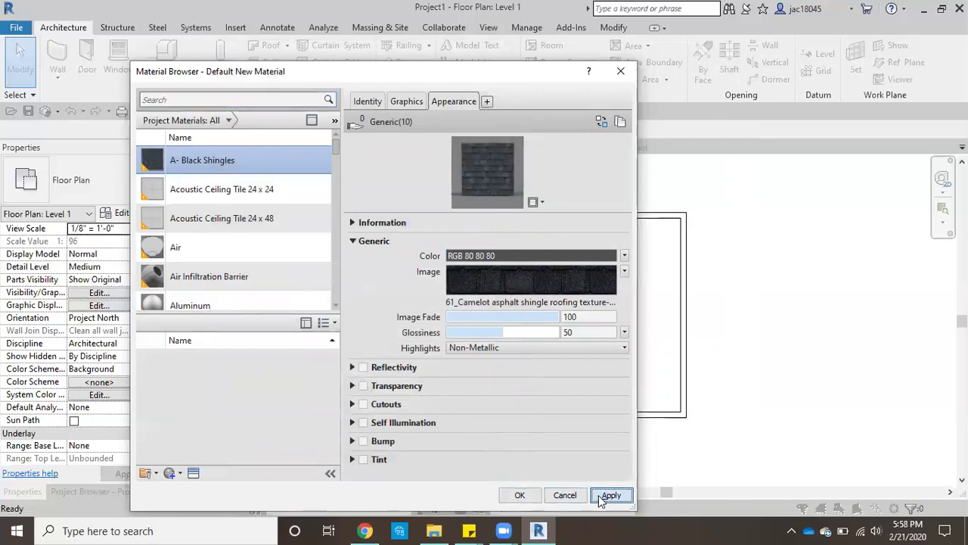
click(522, 495)
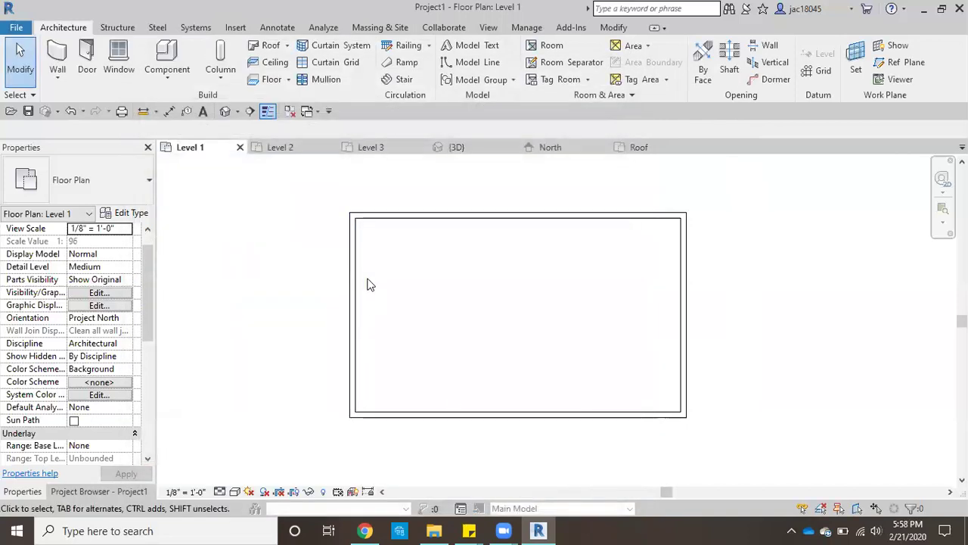